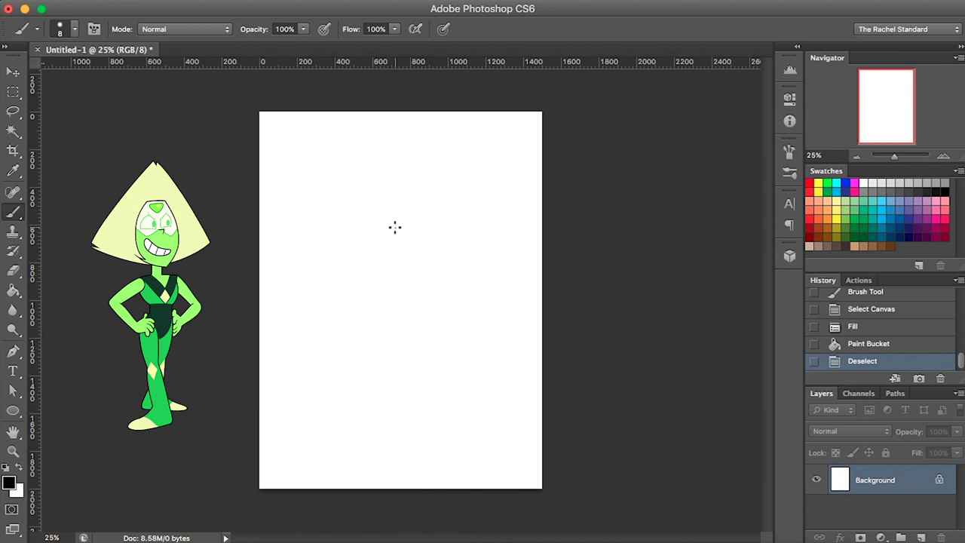
- Scribble a dark green zigzag shape down the middle of the canvas
click(863, 220)
drag(372, 205, 429, 230)
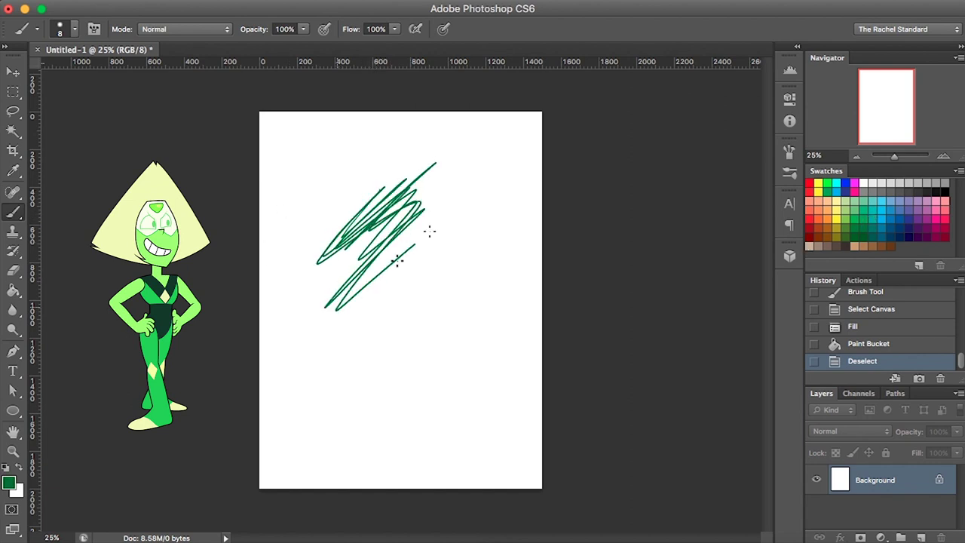
drag(398, 260, 342, 311)
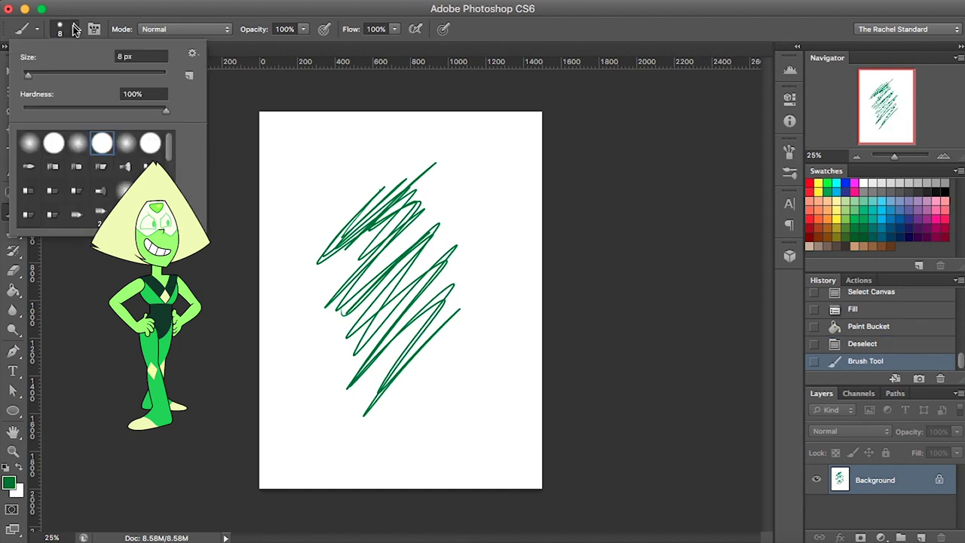
- Enlarge the brush to 50 px and paint the scribble into a solid shape
click(66, 29)
click(28, 76)
drag(28, 75, 68, 75)
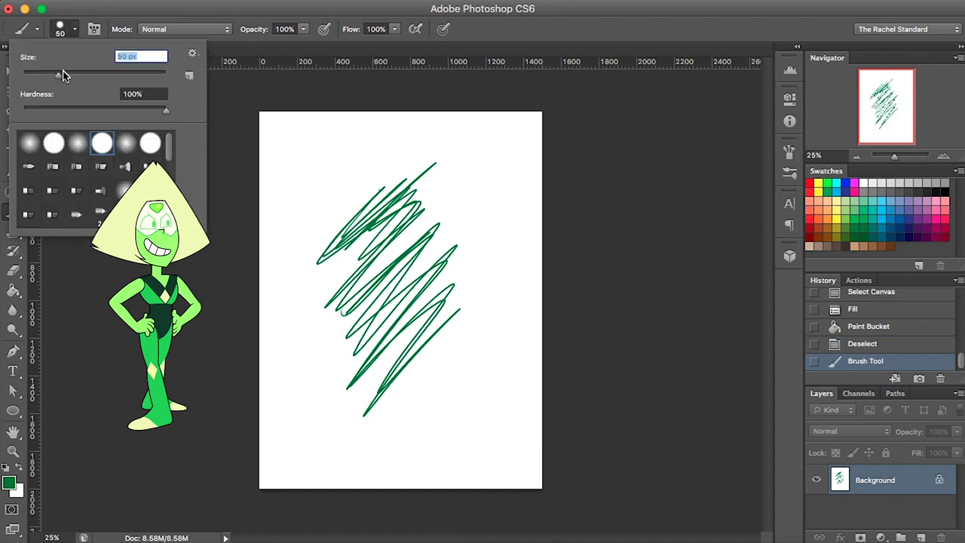
mouse_move(370, 213)
mouse_down()
mouse_move(335, 264)
mouse_move(343, 287)
mouse_move(392, 289)
mouse_move(355, 379)
mouse_move(372, 391)
mouse_move(361, 380)
mouse_move(377, 269)
mouse_move(335, 287)
mouse_move(377, 185)
mouse_up()
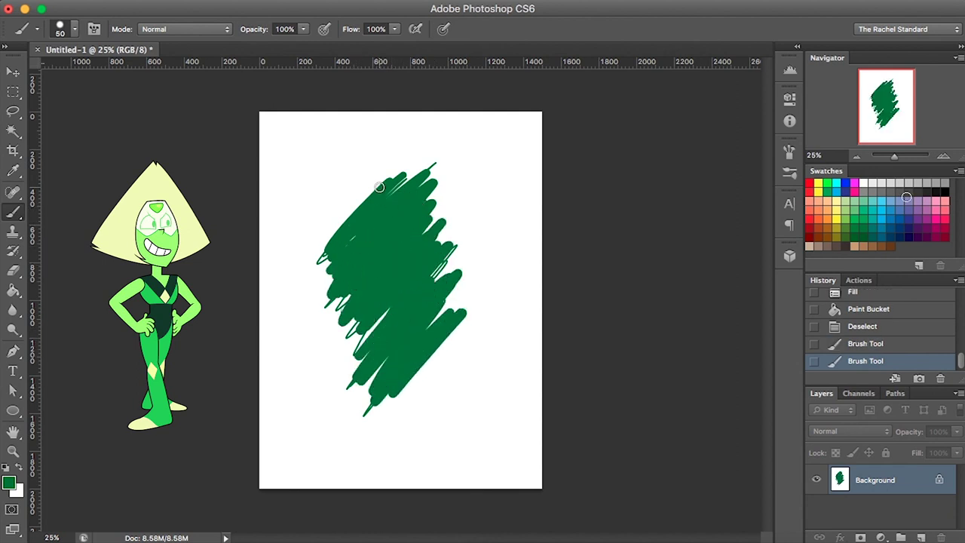
click(944, 189)
- Choose a fully saturated bright green and bucket-fill the scribbled shape with it
click(11, 483)
click(856, 454)
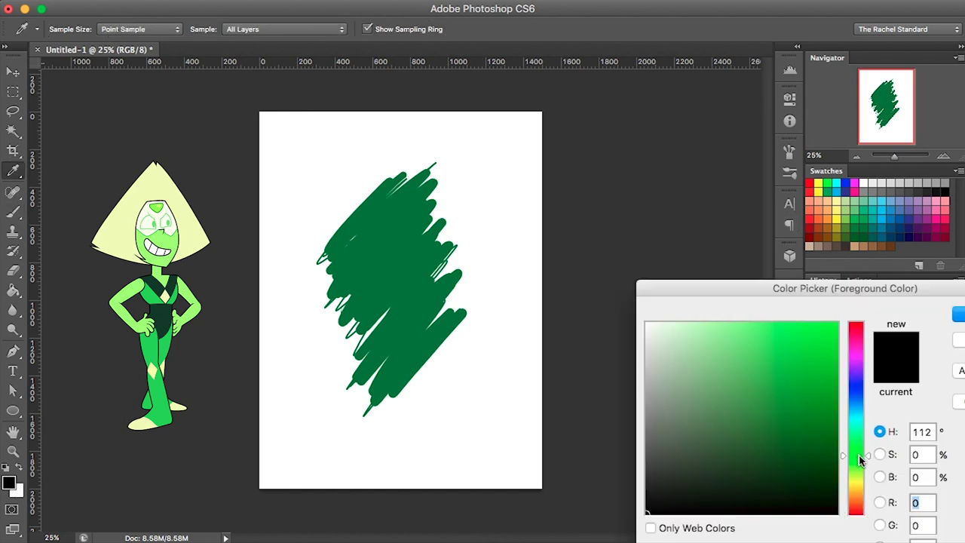
drag(829, 331, 838, 318)
click(955, 313)
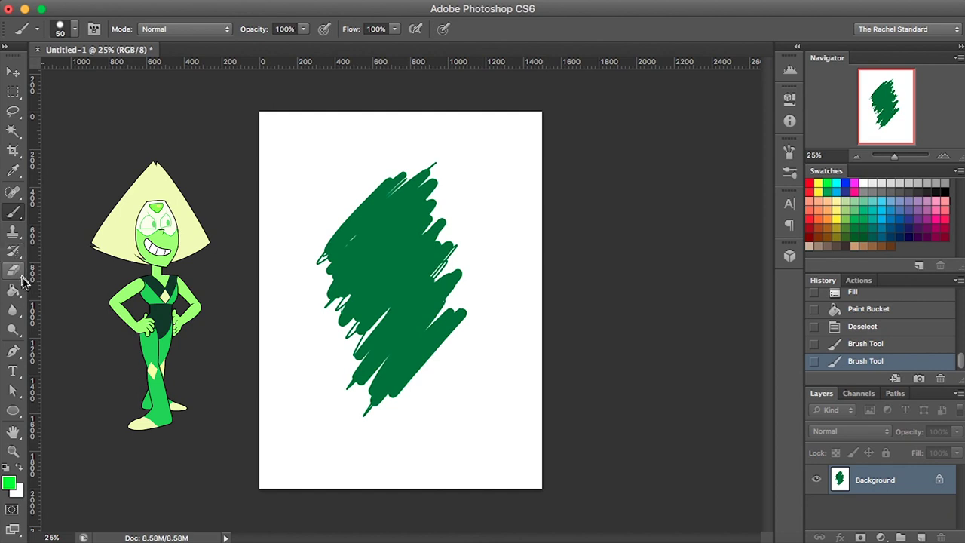
click(13, 288)
click(410, 270)
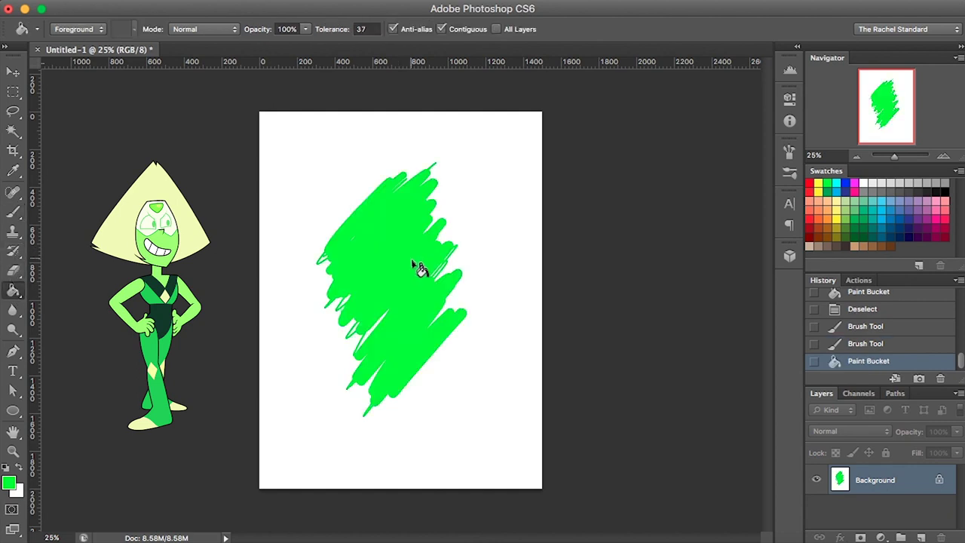
click(944, 192)
- Draw a black triangular hair outline with a 14 px brush
click(13, 211)
click(36, 28)
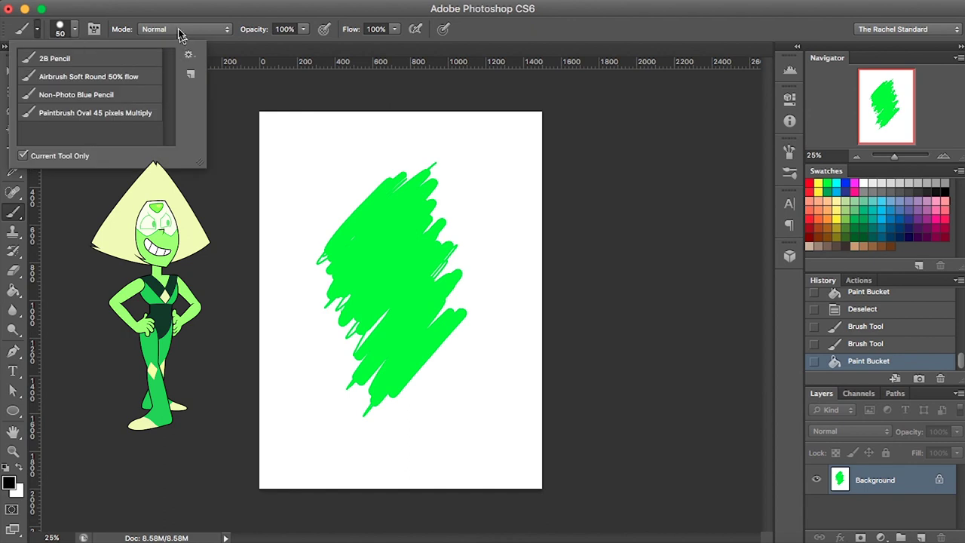
click(69, 29)
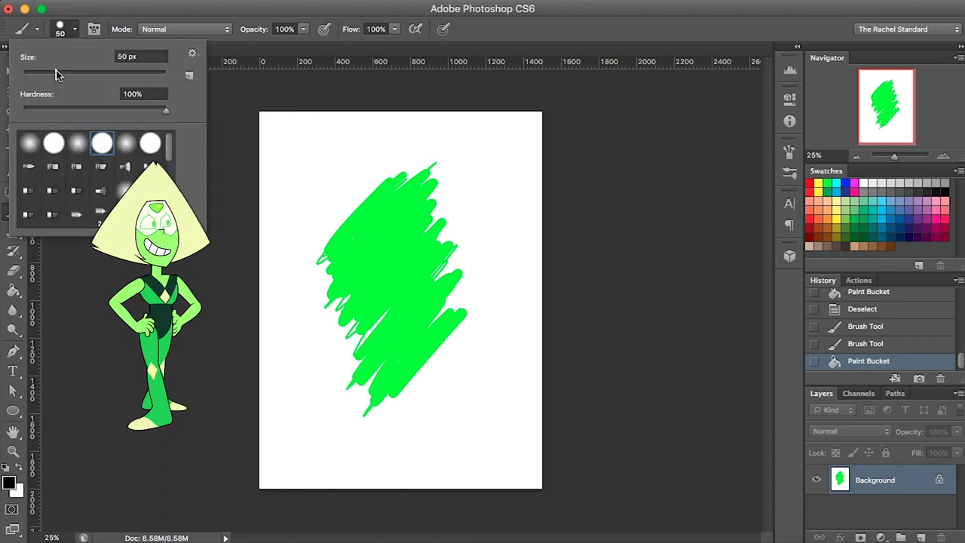
drag(59, 74, 31, 76)
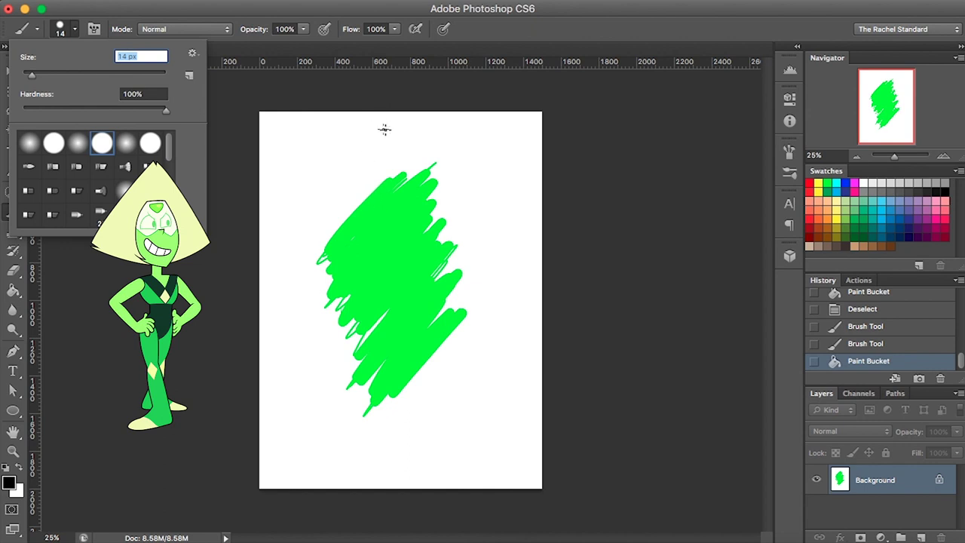
mouse_move(388, 122)
mouse_down()
mouse_move(325, 221)
mouse_move(379, 124)
mouse_up()
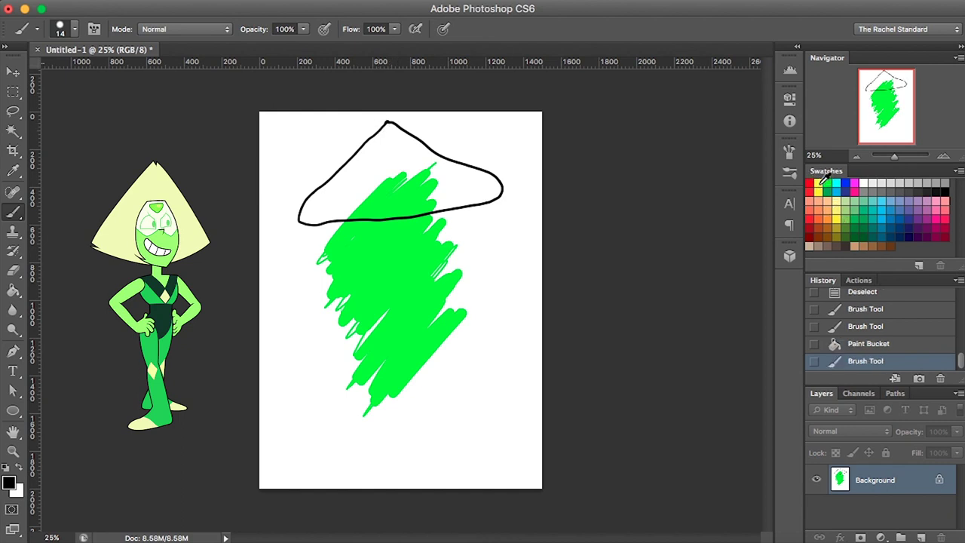
- Fill the triangular hair outline with golden yellow
click(827, 209)
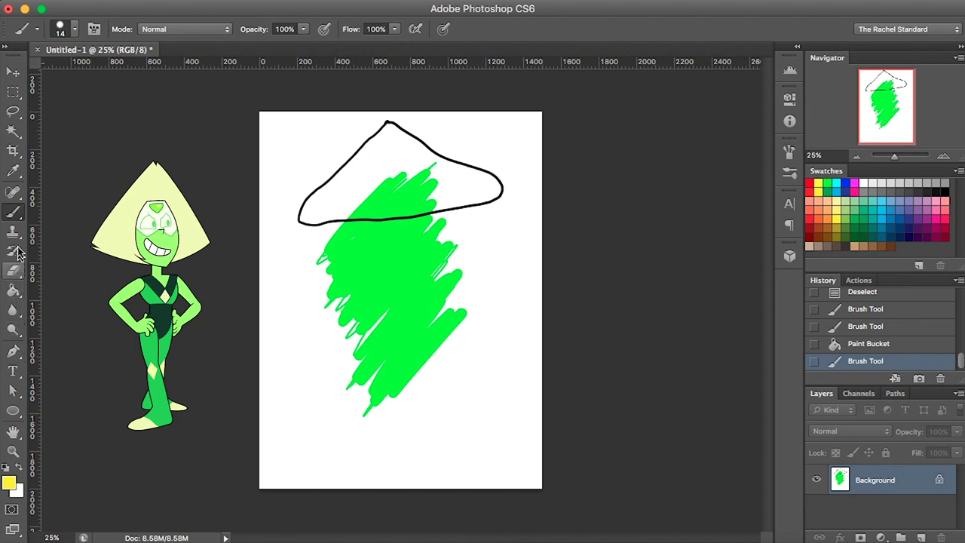
click(13, 289)
click(413, 168)
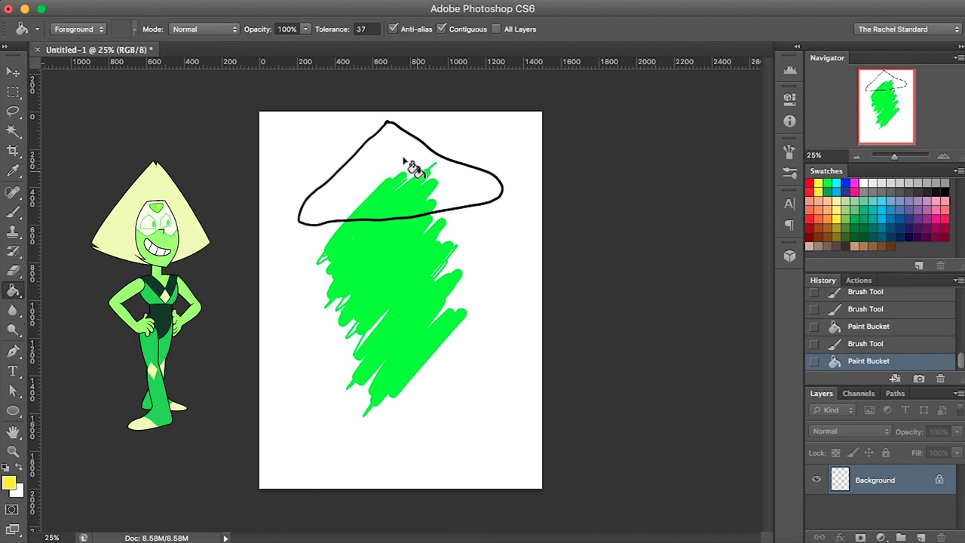
click(420, 202)
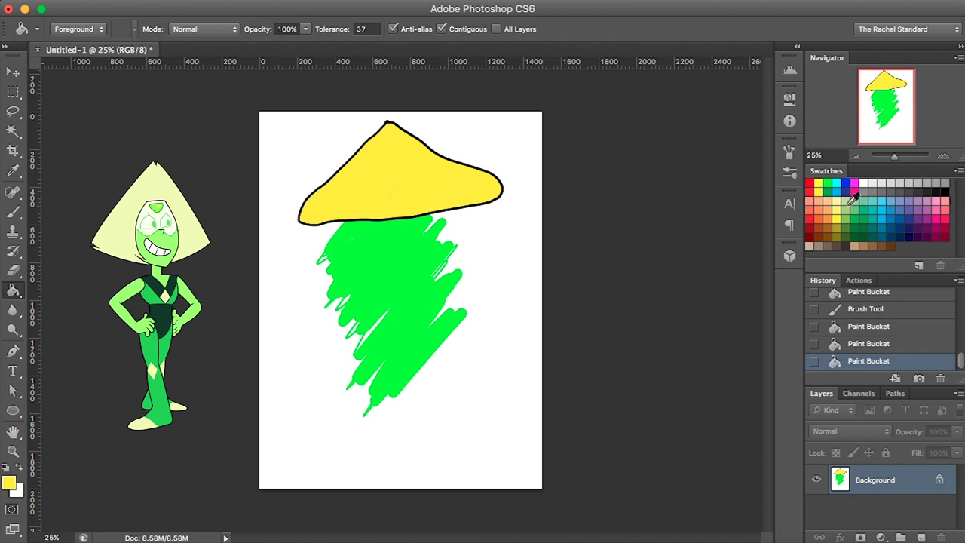
click(11, 215)
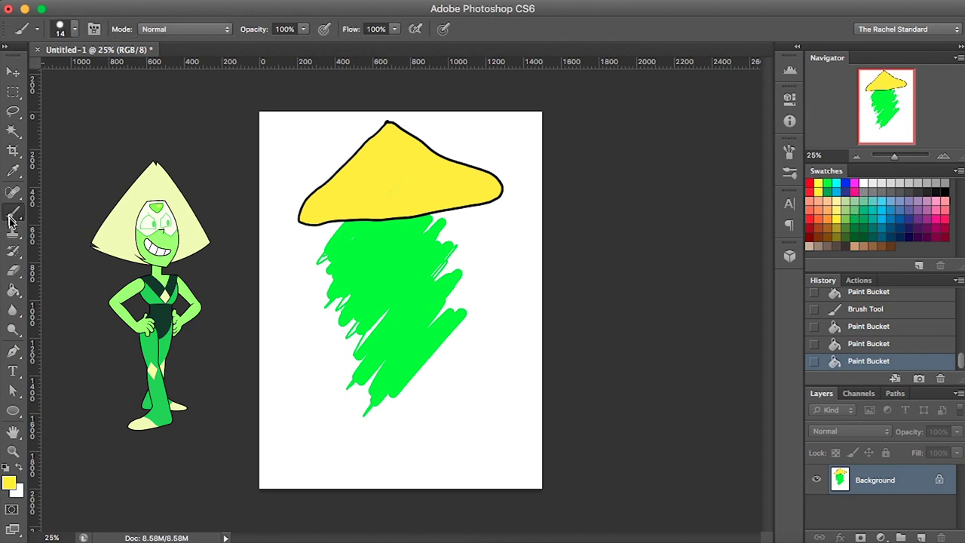
- Draw black visor lenses, a diamond gem and a small nose, undoing a stray eye
click(947, 186)
mouse_move(381, 220)
mouse_down()
mouse_move(401, 230)
mouse_move(401, 214)
mouse_up()
mouse_move(352, 256)
mouse_down()
mouse_move(341, 241)
mouse_move(364, 255)
mouse_up()
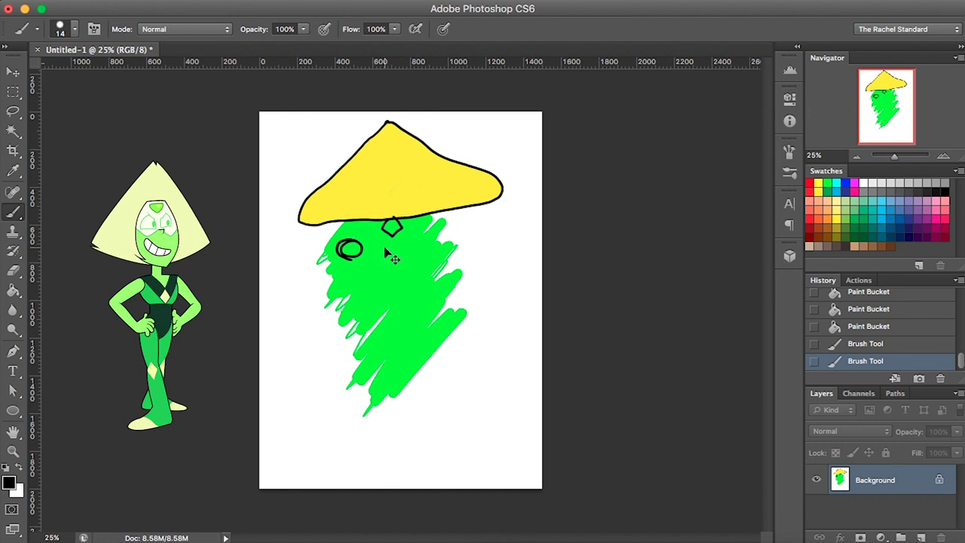
key(ctrl+z)
mouse_move(328, 220)
mouse_down()
mouse_move(382, 243)
mouse_move(456, 217)
mouse_up()
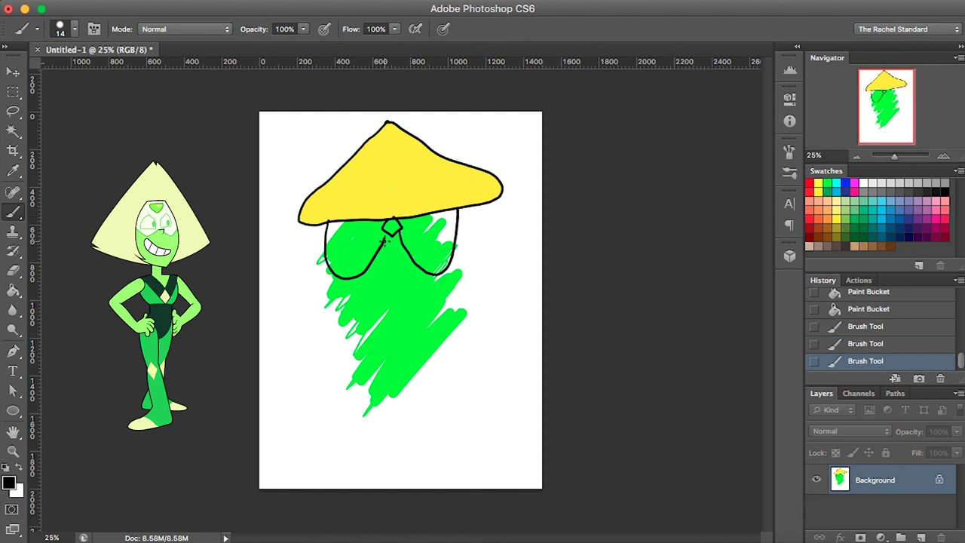
drag(389, 226, 389, 241)
drag(385, 256, 392, 268)
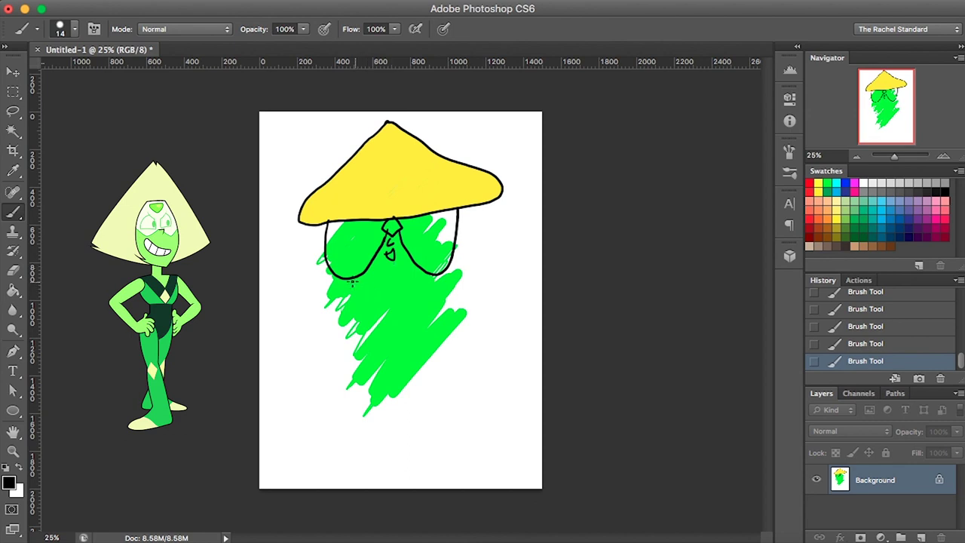
- Outline the chin curve, V-neck collar, body sides and bottom, and a chest diamond in black
mouse_move(354, 282)
mouse_down()
mouse_move(407, 289)
mouse_move(420, 268)
mouse_up()
mouse_move(350, 285)
mouse_down()
mouse_move(337, 293)
mouse_move(334, 325)
mouse_move(337, 432)
mouse_up()
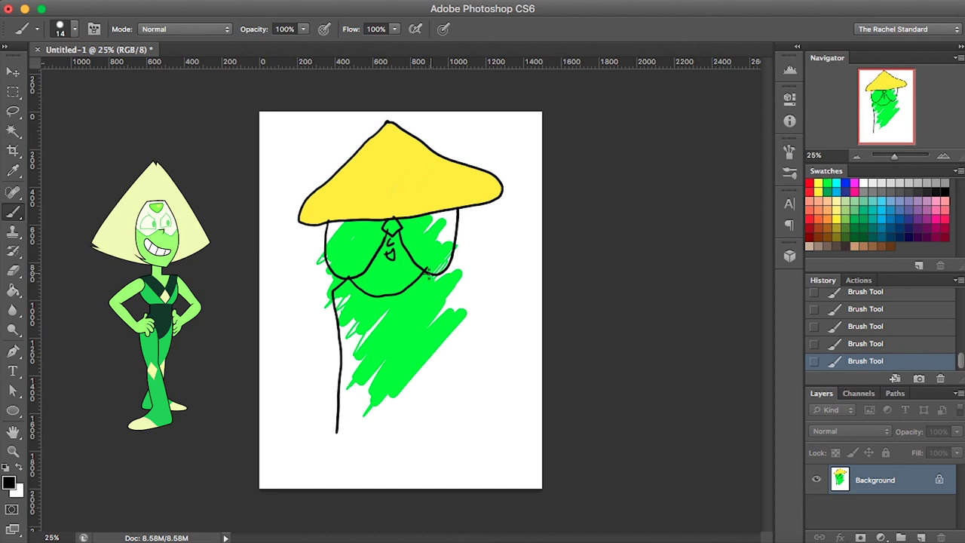
mouse_move(426, 269)
mouse_down()
mouse_move(459, 280)
mouse_move(454, 298)
mouse_up()
mouse_move(351, 278)
mouse_down()
mouse_move(378, 303)
mouse_move(422, 274)
mouse_move(453, 354)
mouse_move(451, 418)
mouse_up()
mouse_move(335, 429)
mouse_down()
mouse_move(340, 443)
mouse_move(376, 422)
mouse_move(437, 430)
mouse_move(449, 421)
mouse_up()
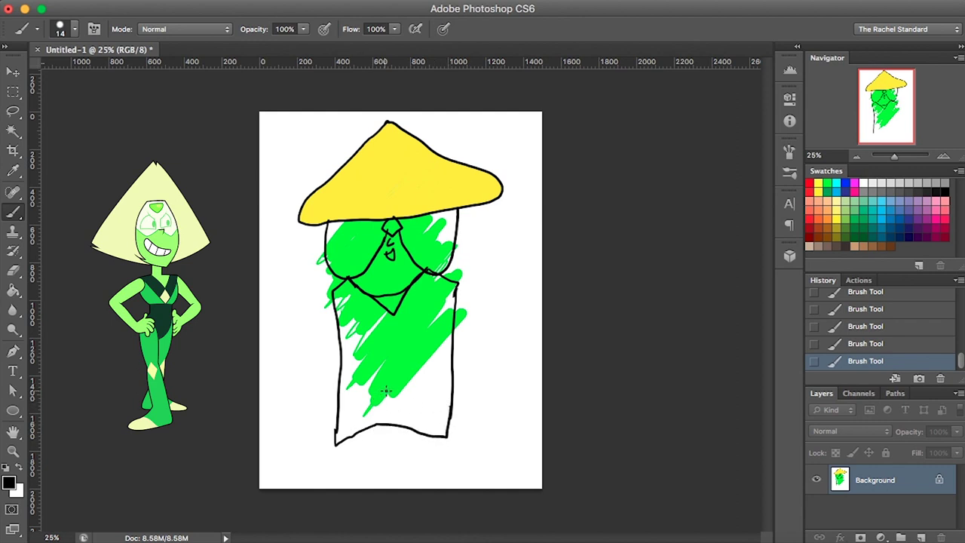
mouse_move(392, 318)
mouse_down()
mouse_move(372, 340)
mouse_move(413, 343)
mouse_move(391, 317)
mouse_move(391, 335)
mouse_up()
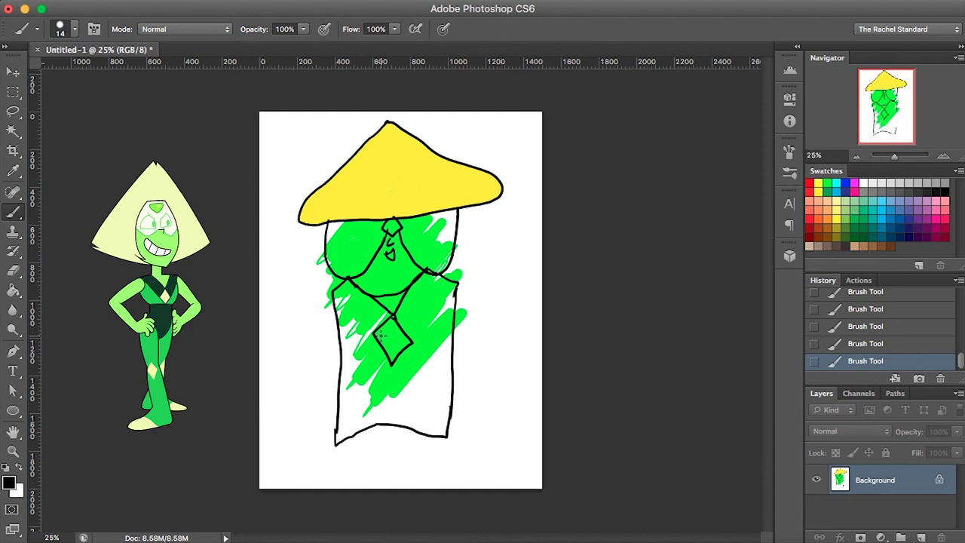
- Fill the body regions around the chest diamond with dark green
click(860, 223)
click(13, 291)
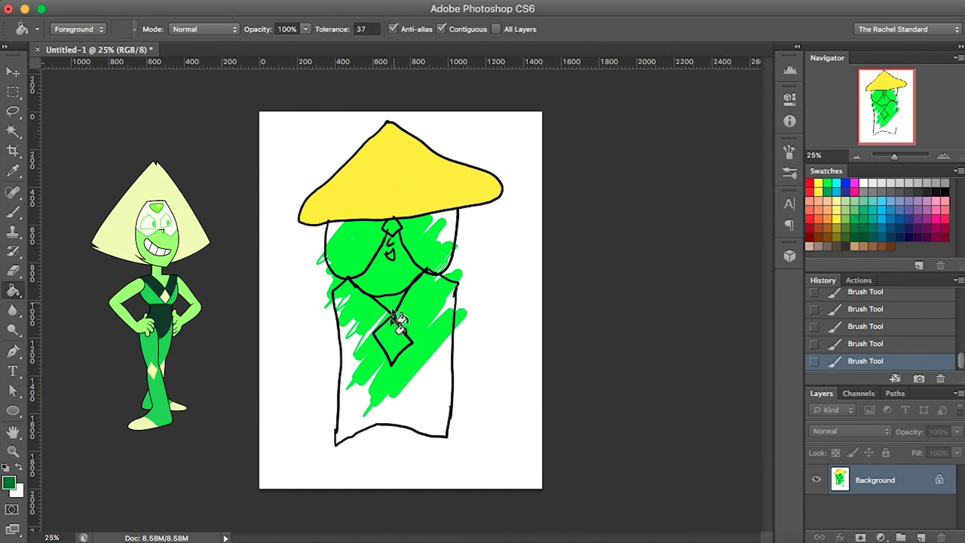
click(428, 324)
click(437, 405)
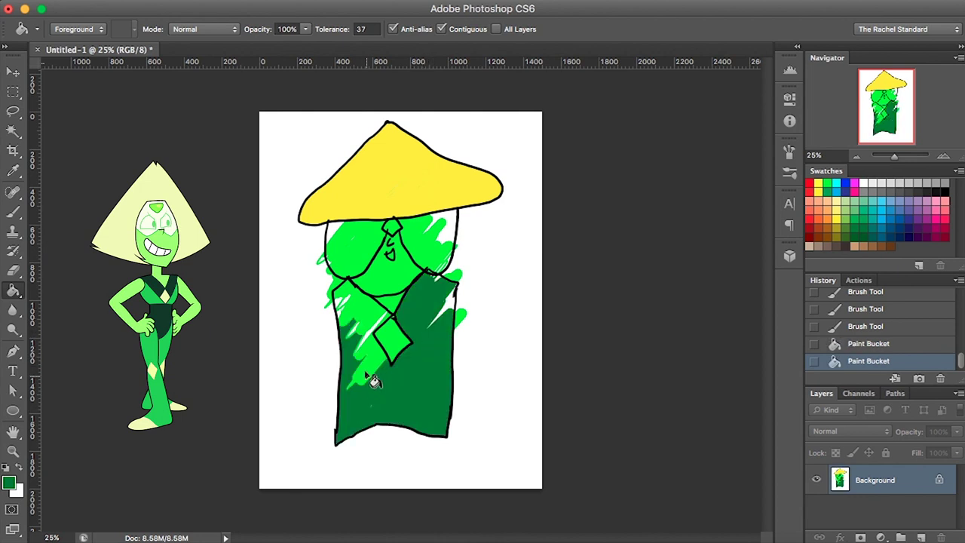
click(368, 331)
click(373, 336)
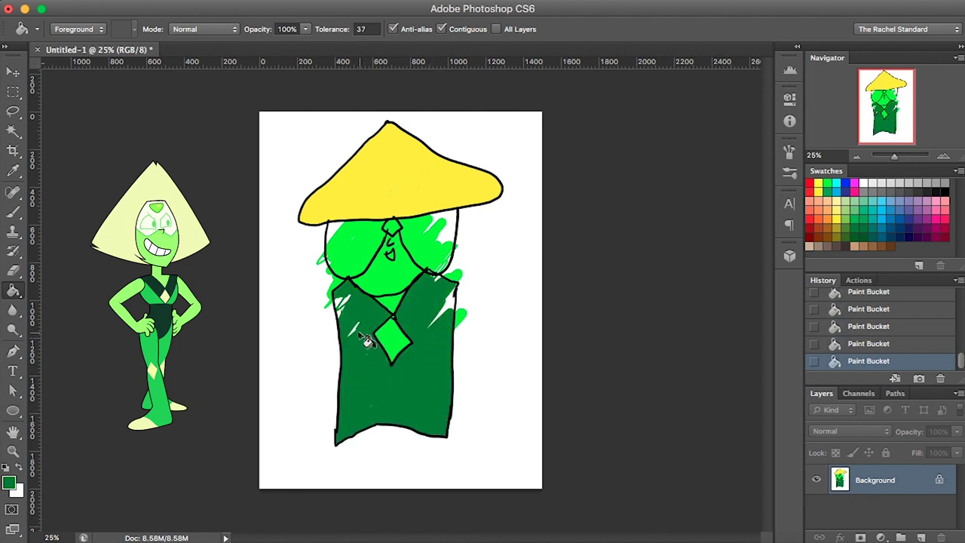
- Fill the chest diamond with yellow
click(841, 212)
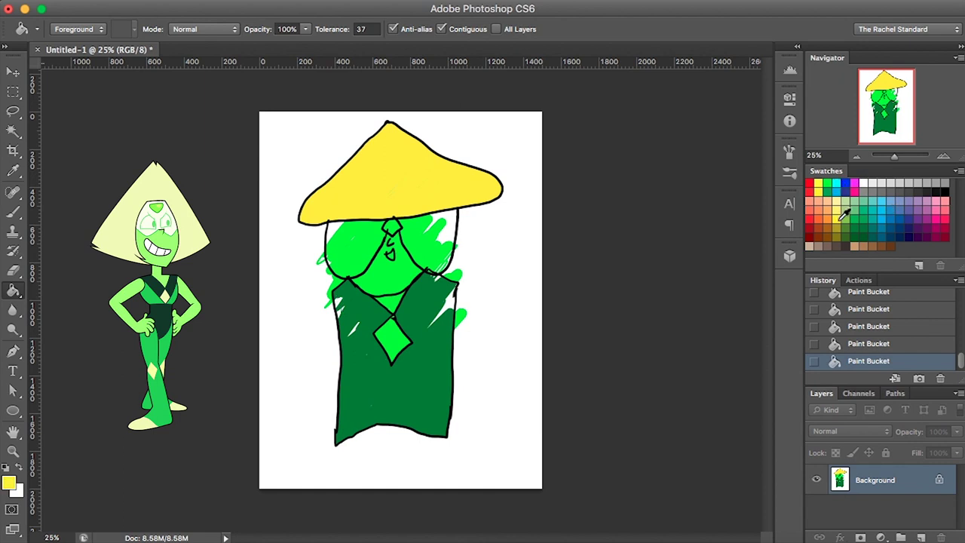
click(391, 343)
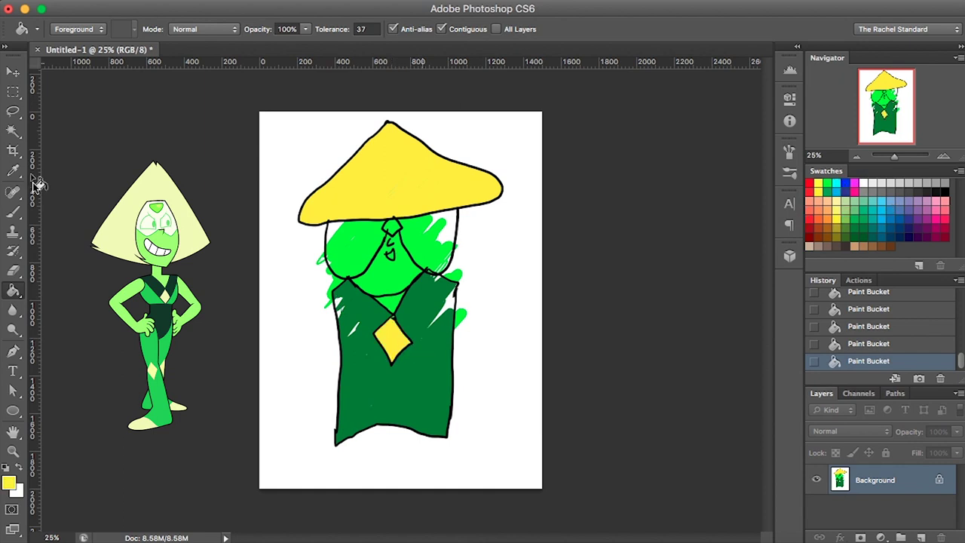
click(12, 212)
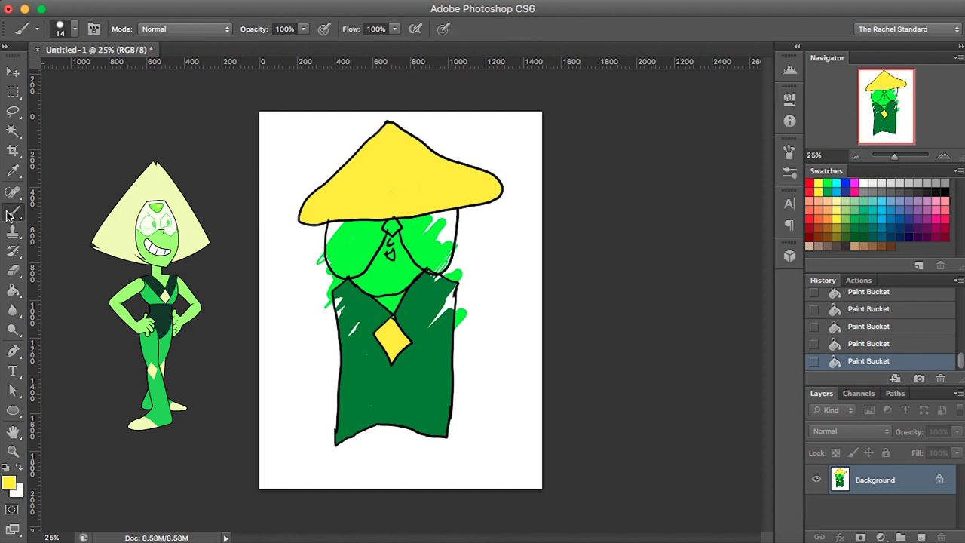
- Switch to black and draw an arm line toward the chest diamond
double_click(944, 183)
click(461, 200)
drag(367, 358, 426, 273)
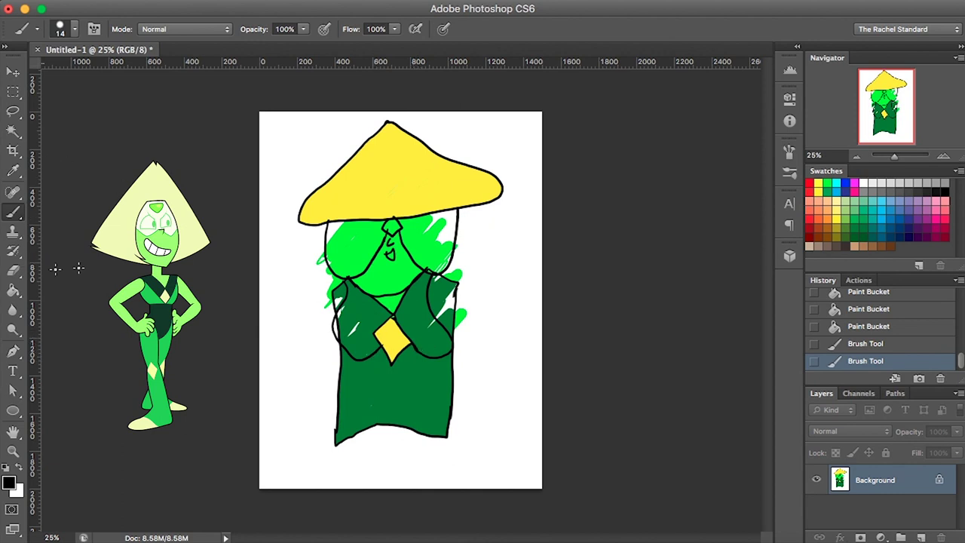
- Draw four vertical leg lines from the suit bottom down to the canvas edge
click(337, 443)
drag(337, 442, 335, 495)
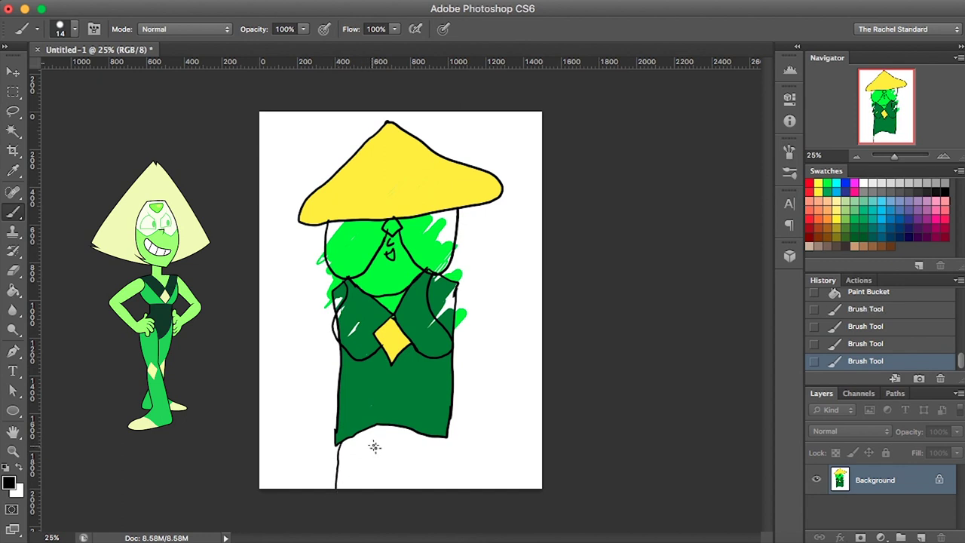
drag(377, 428, 369, 488)
drag(417, 436, 419, 488)
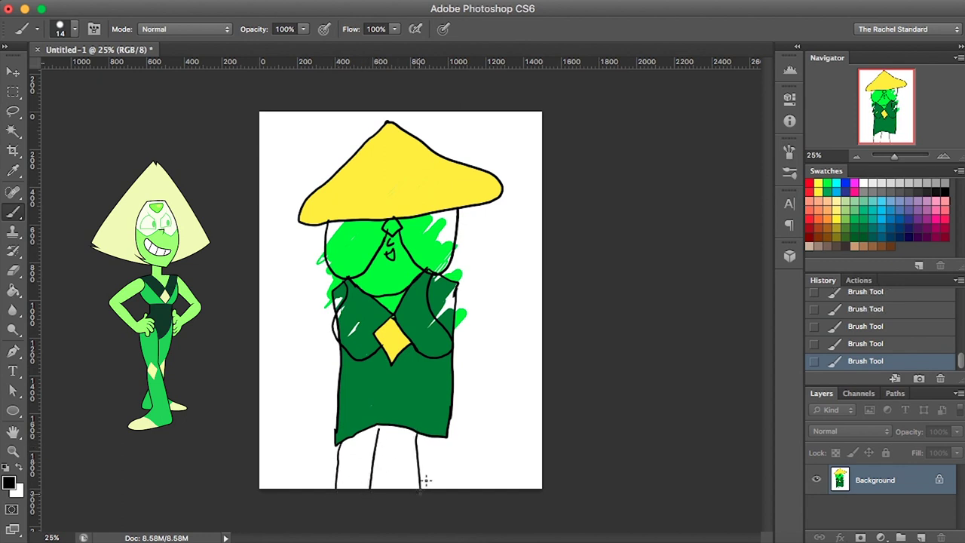
drag(445, 436, 447, 488)
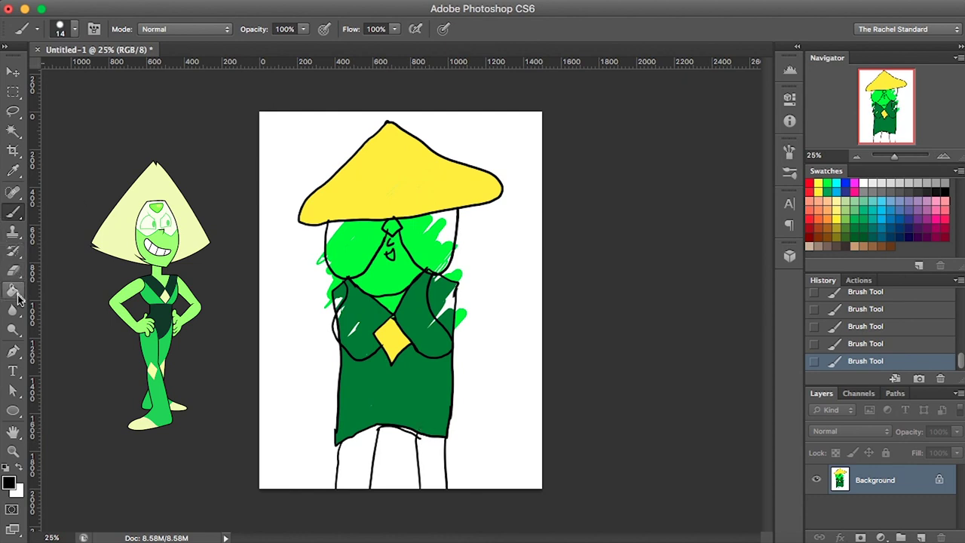
- Fill the top over the chest solid black, including leftover white gaps
click(13, 290)
click(376, 300)
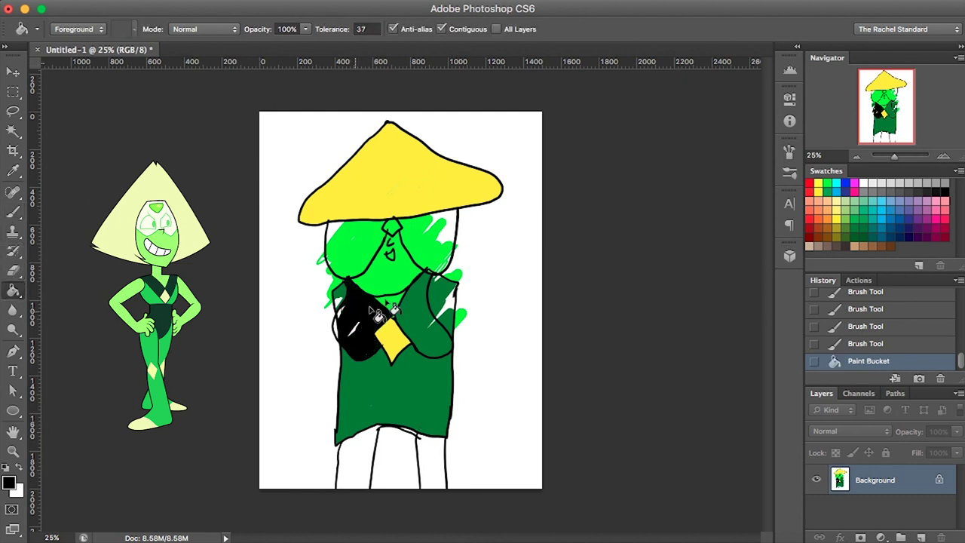
click(437, 324)
click(357, 333)
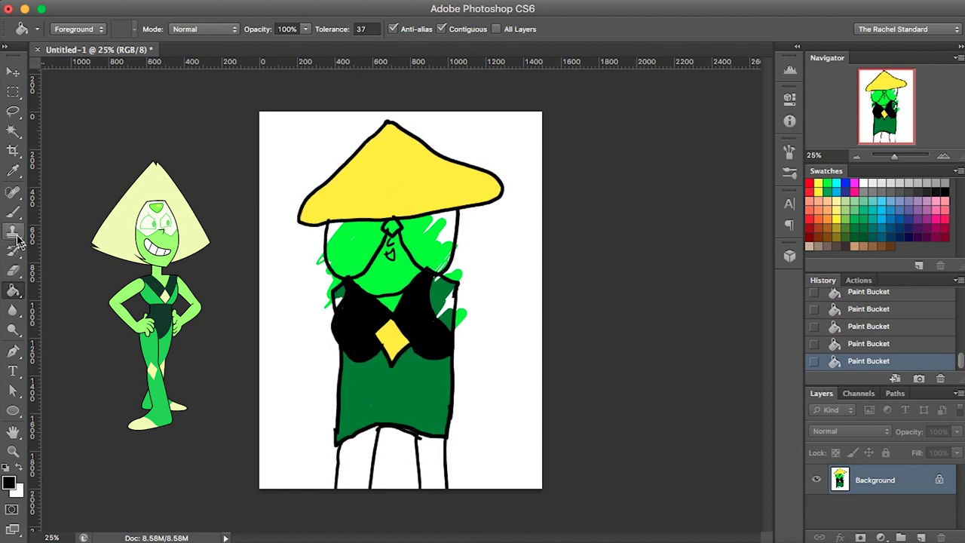
- Outline small diamonds on the legs and fill both legs with the suit's dark green
click(13, 214)
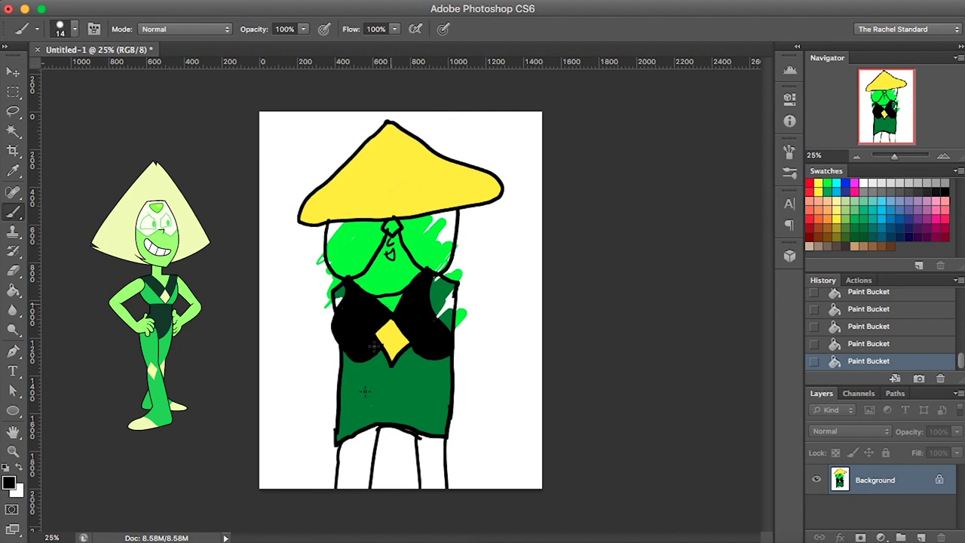
mouse_move(353, 457)
mouse_down()
mouse_move(359, 462)
mouse_move(352, 458)
mouse_up()
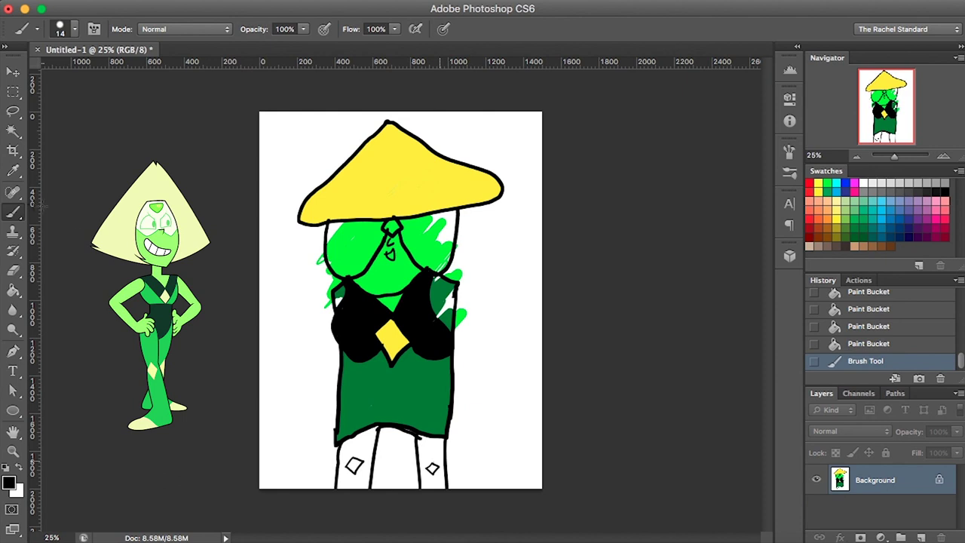
key(i)
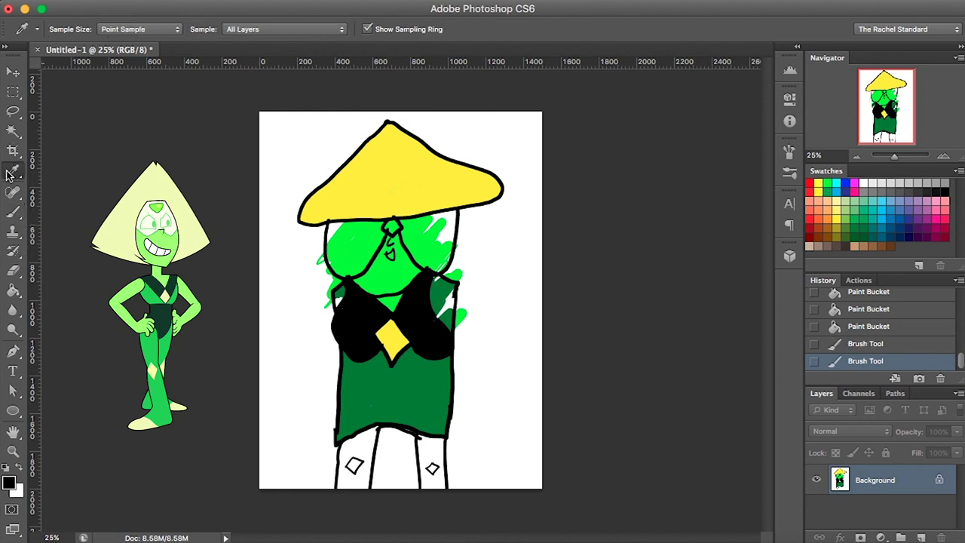
click(408, 385)
click(14, 295)
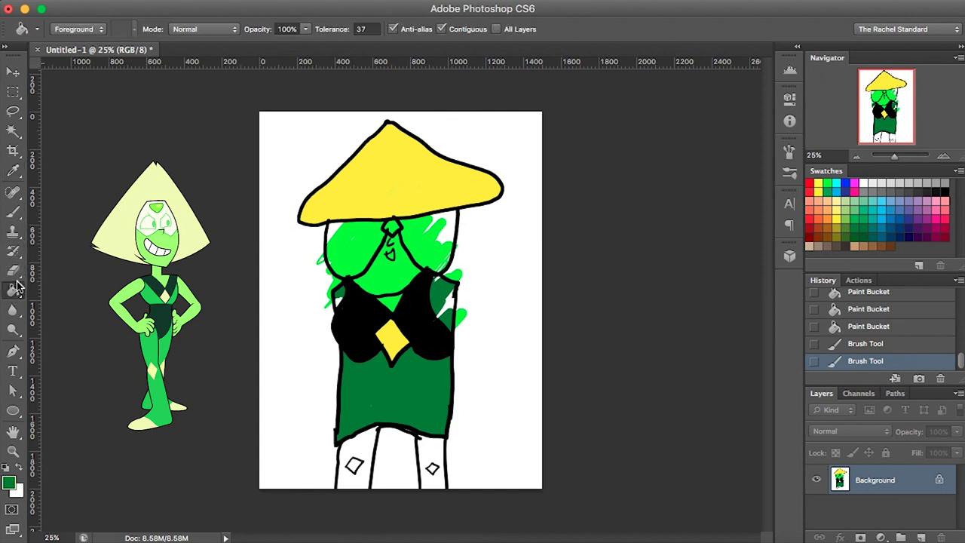
click(366, 453)
click(440, 455)
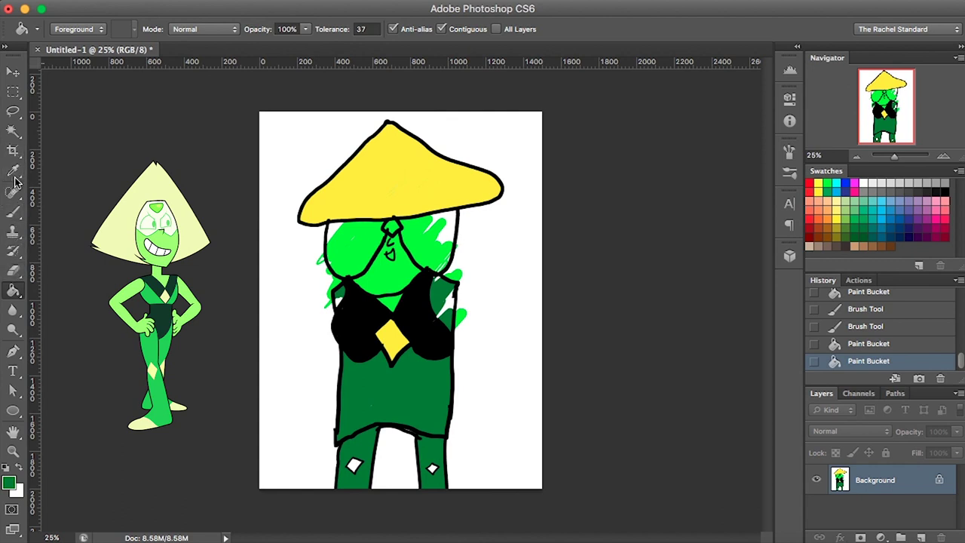
- Sample the yellow and fill both leg diamonds with it
click(14, 170)
click(395, 339)
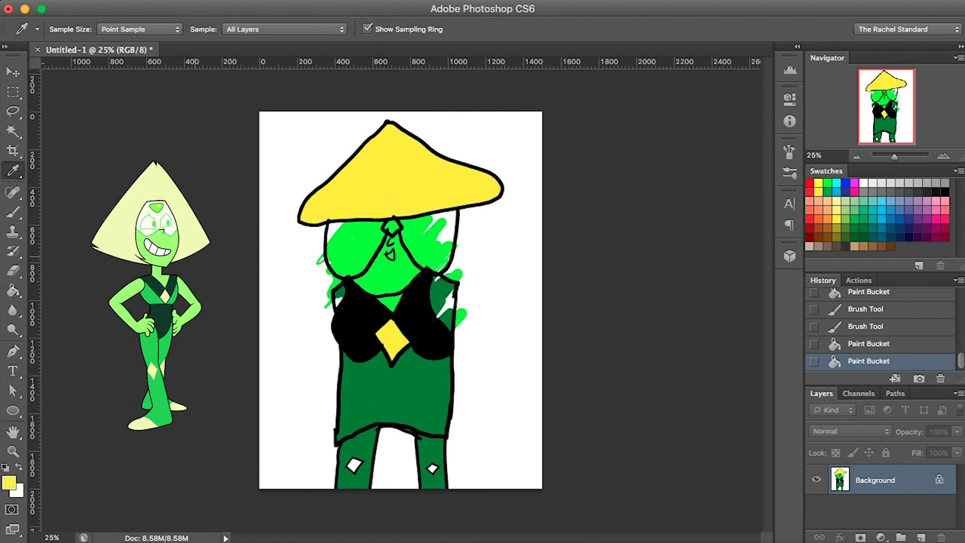
click(15, 289)
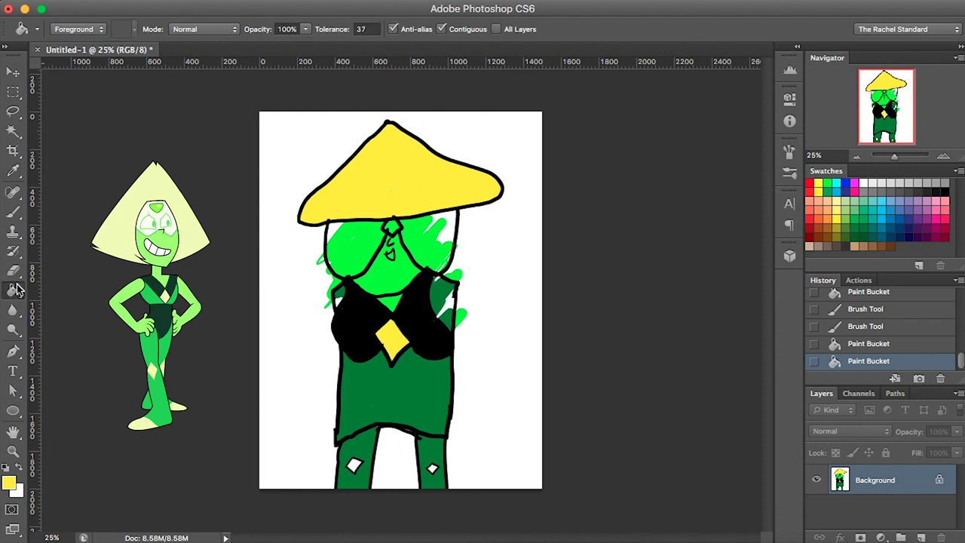
click(354, 466)
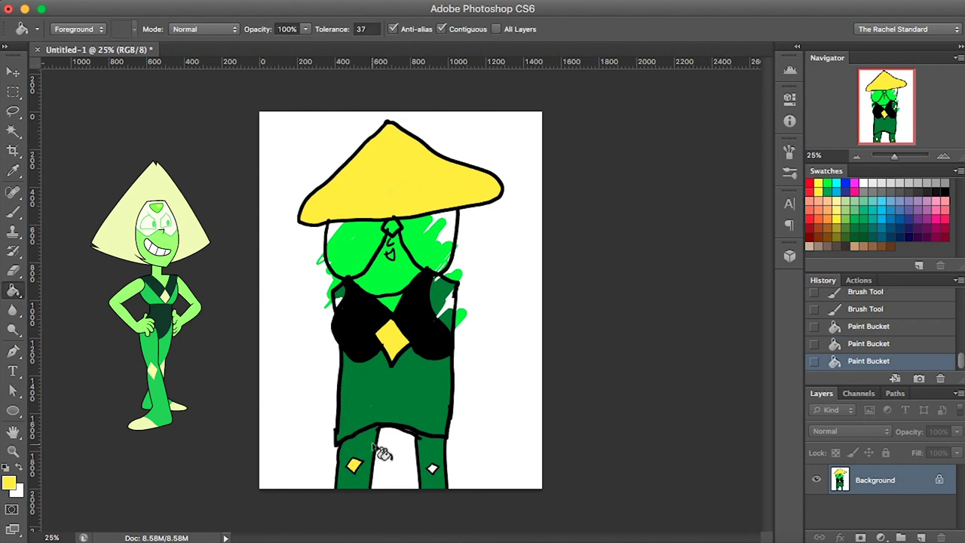
click(433, 468)
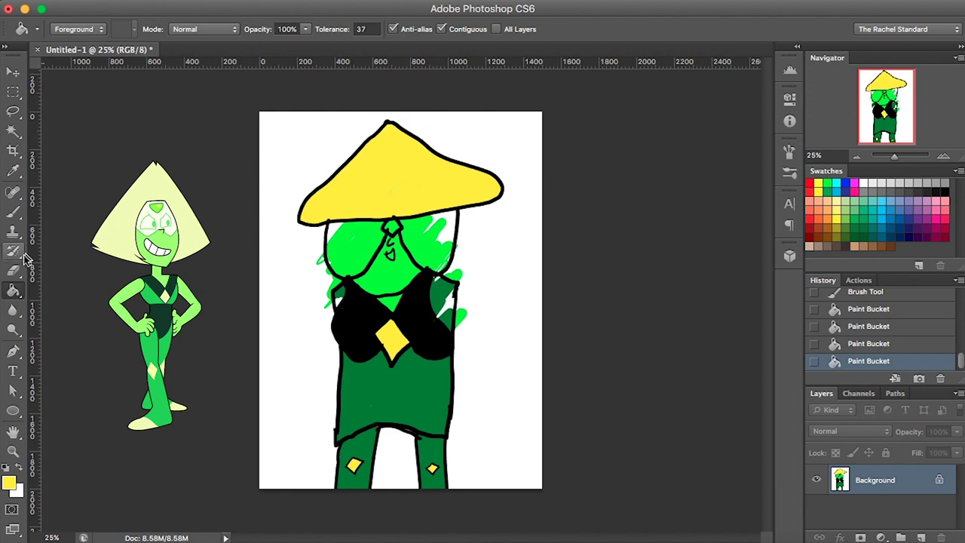
click(13, 213)
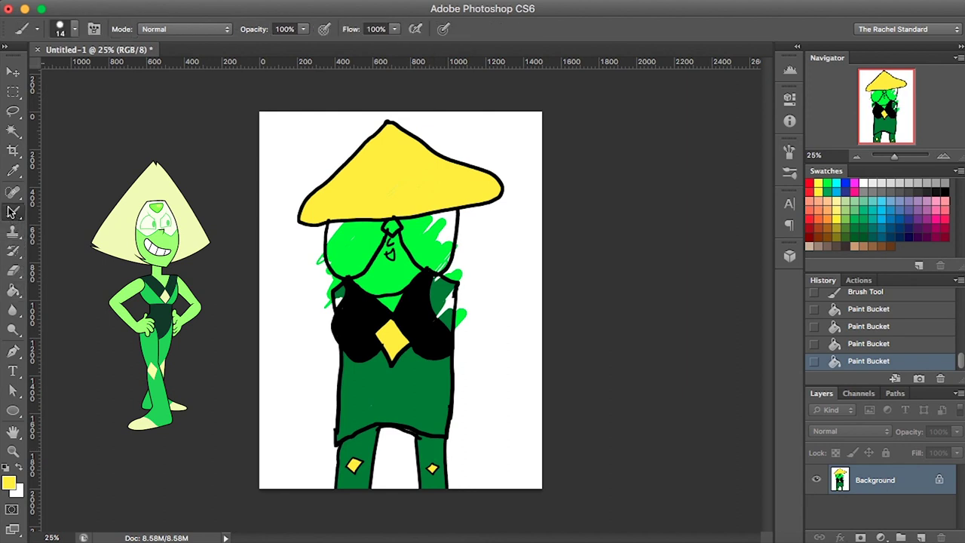
- Draw black outer and inner lines for both arms, ending in open hands with fingers
click(945, 182)
drag(327, 295, 293, 408)
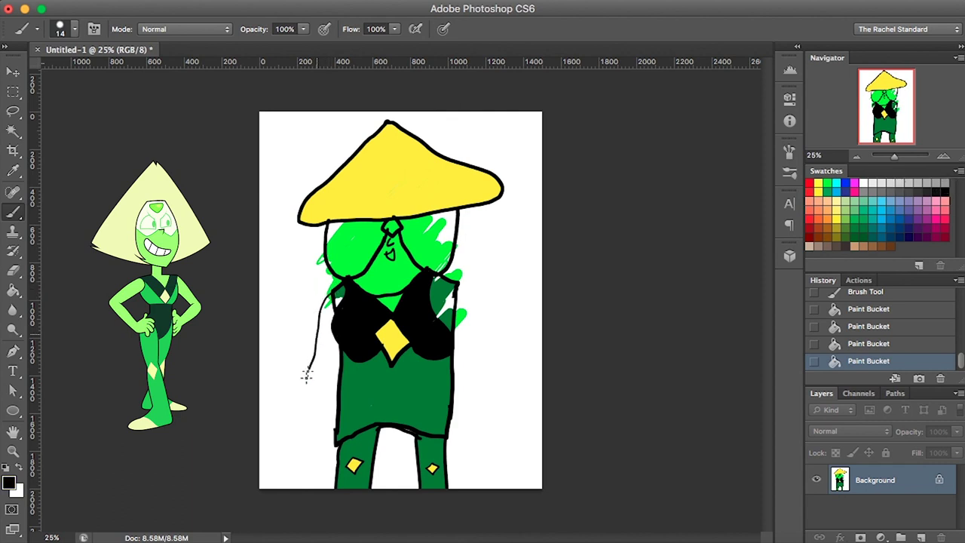
drag(336, 351, 308, 423)
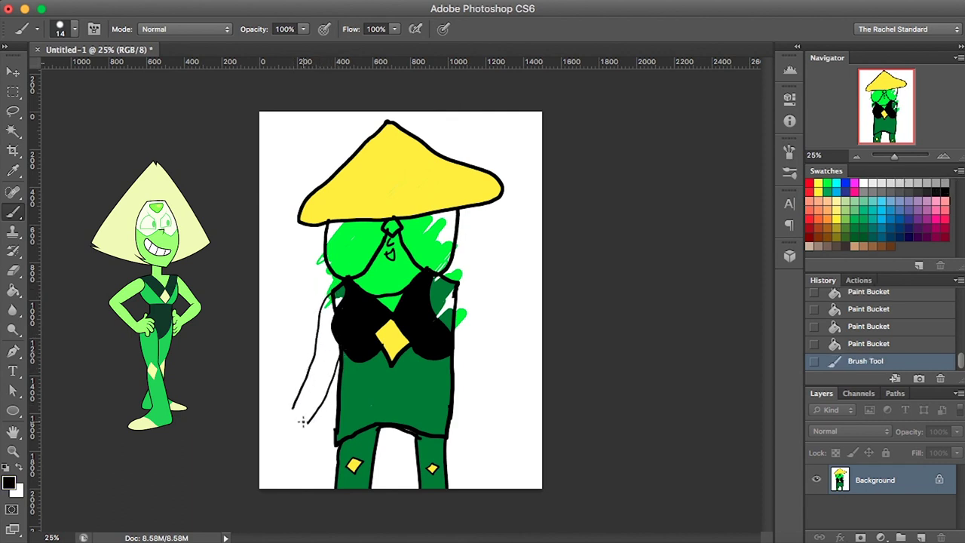
drag(458, 278, 503, 406)
drag(452, 332, 483, 417)
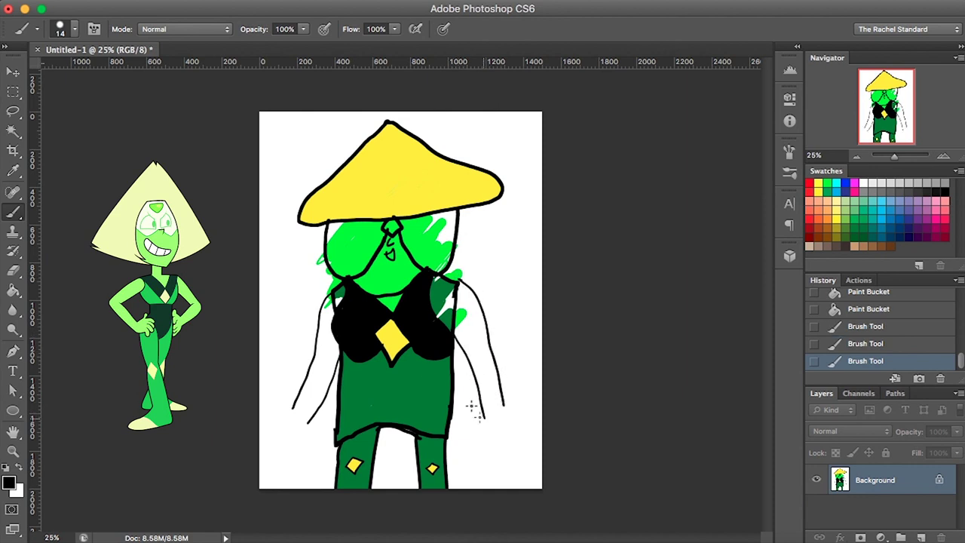
mouse_move(295, 409)
mouse_down()
mouse_move(269, 446)
mouse_move(307, 458)
mouse_move(300, 424)
mouse_up()
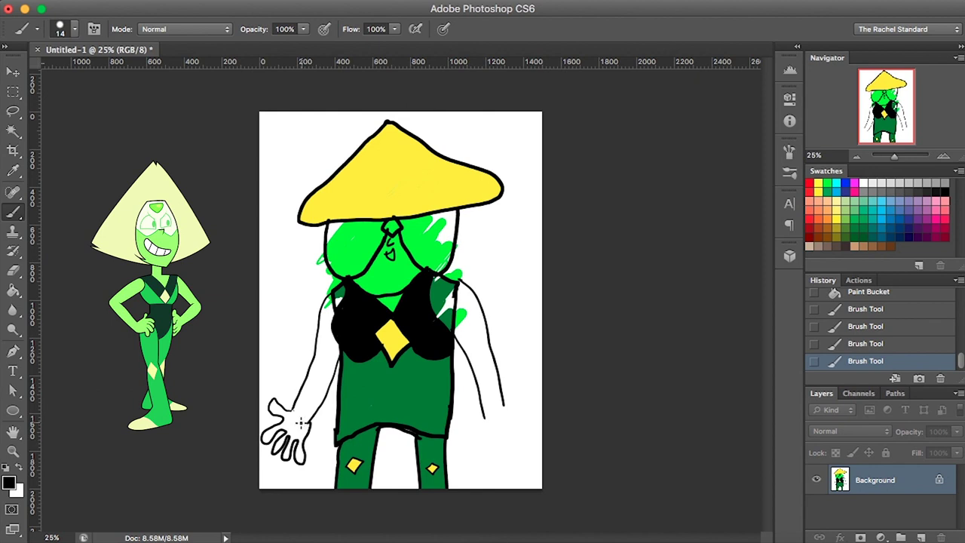
mouse_move(517, 408)
mouse_down()
mouse_move(510, 399)
mouse_move(519, 400)
mouse_move(494, 471)
mouse_move(478, 455)
mouse_move(487, 416)
mouse_up()
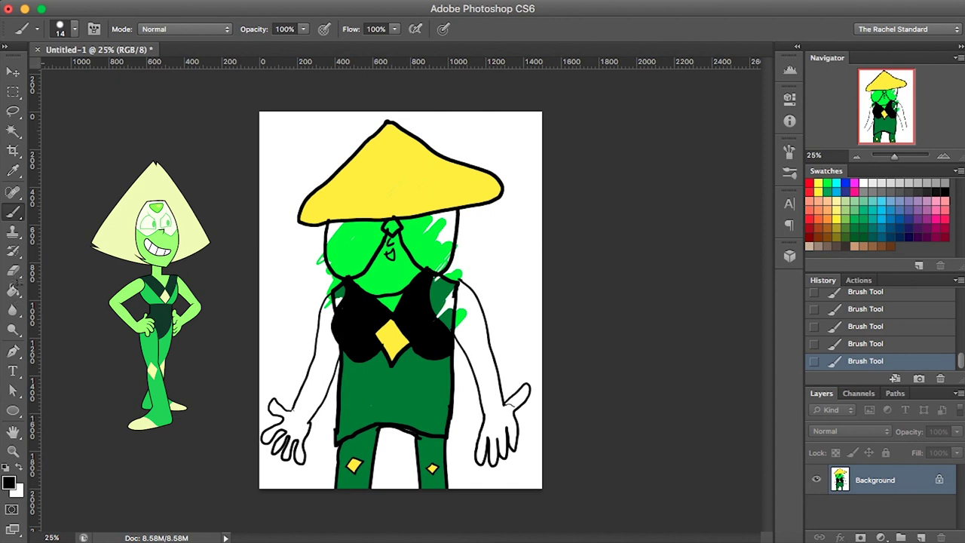
- Fill both arms and hands with the sampled bright green skin colour
click(13, 171)
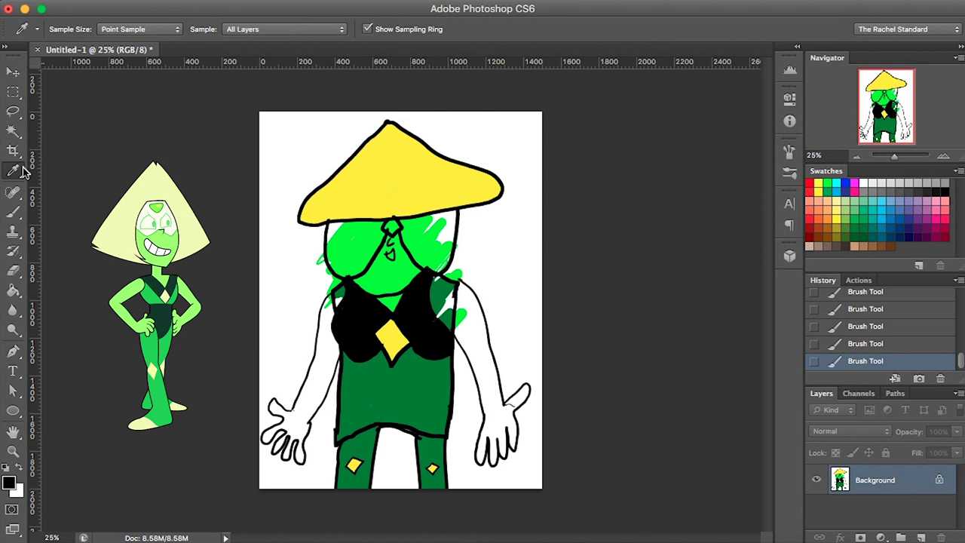
click(399, 268)
click(13, 290)
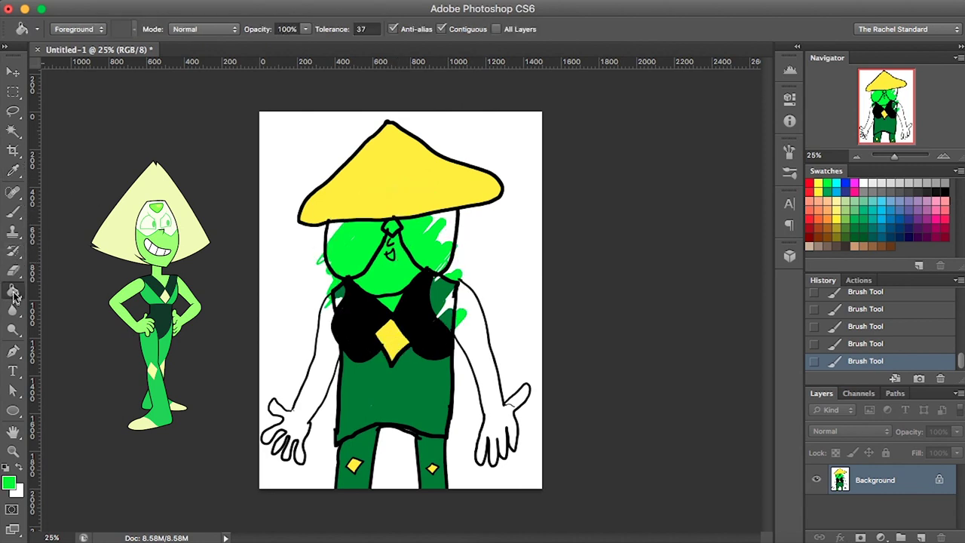
click(323, 380)
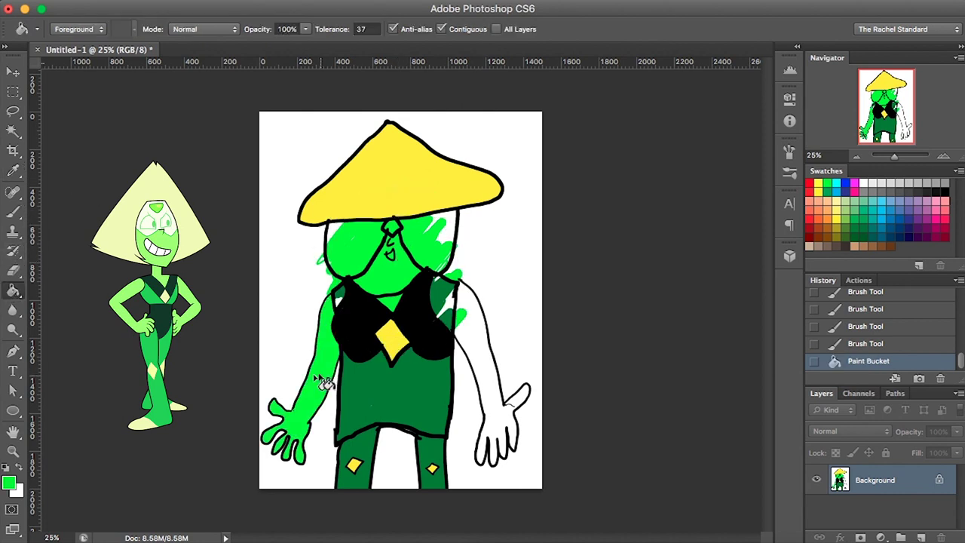
click(502, 416)
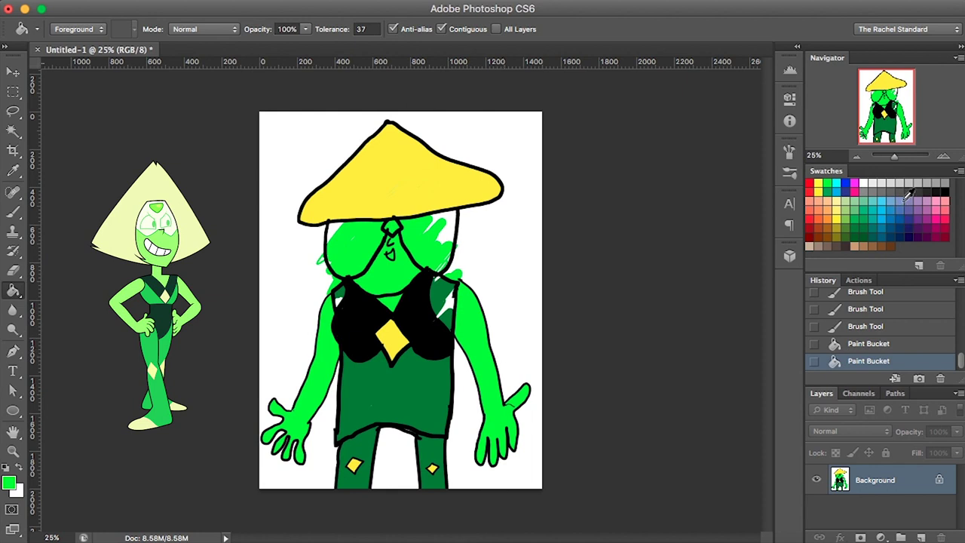
- Fill both visor lenses white
click(864, 182)
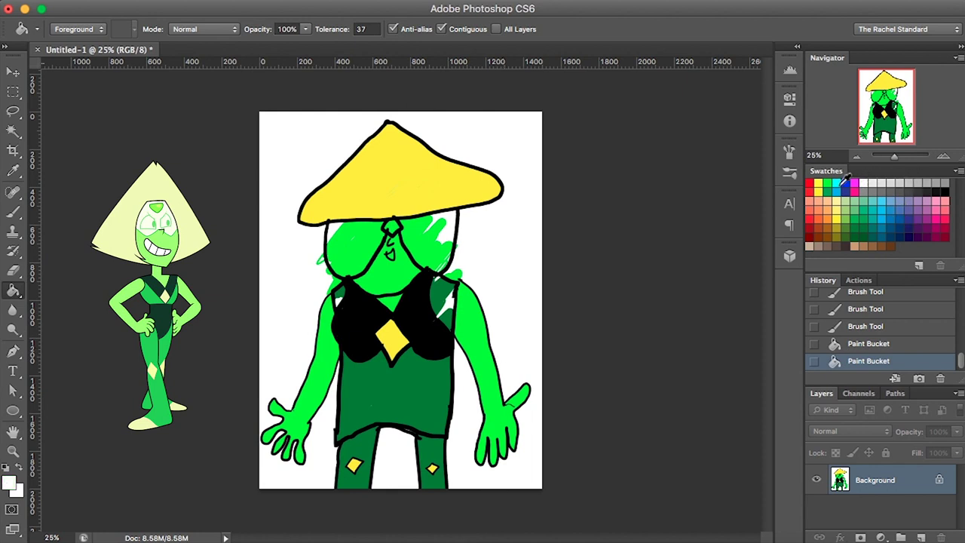
click(363, 241)
click(439, 241)
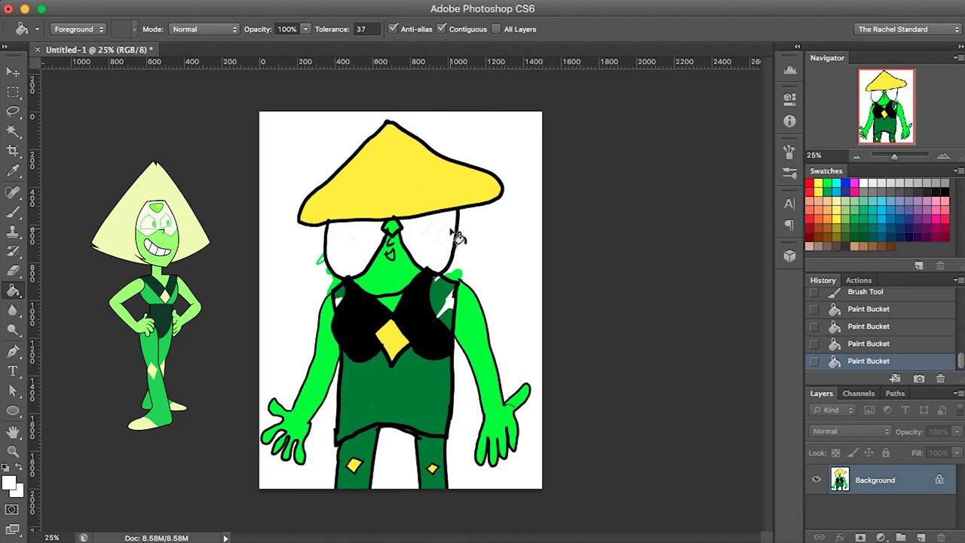
- Add black finger detail lines to the hands
click(13, 211)
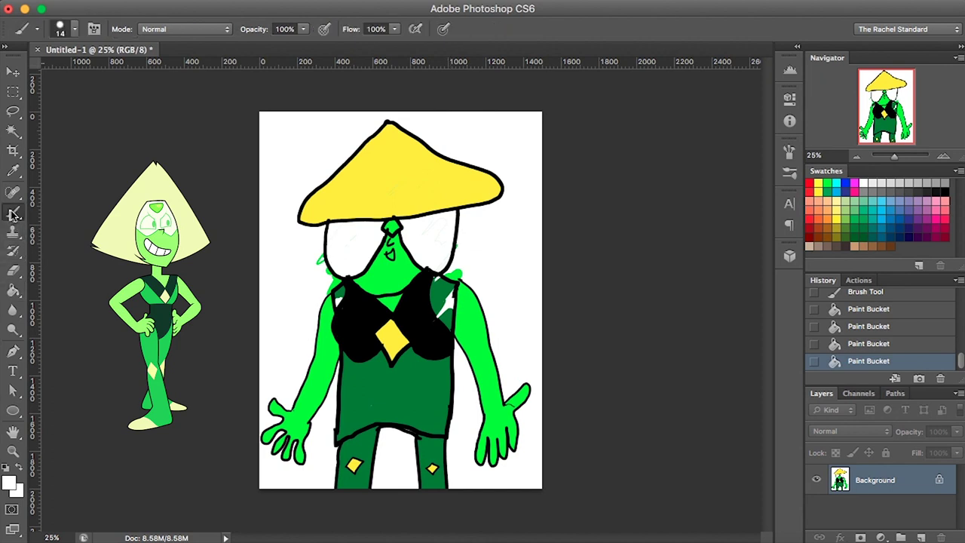
click(944, 190)
drag(495, 410, 497, 426)
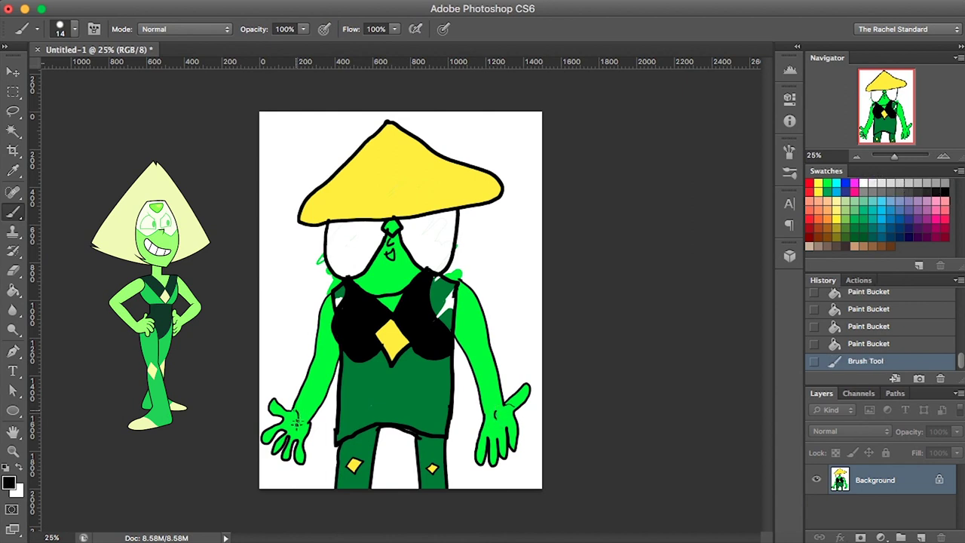
drag(507, 411, 513, 436)
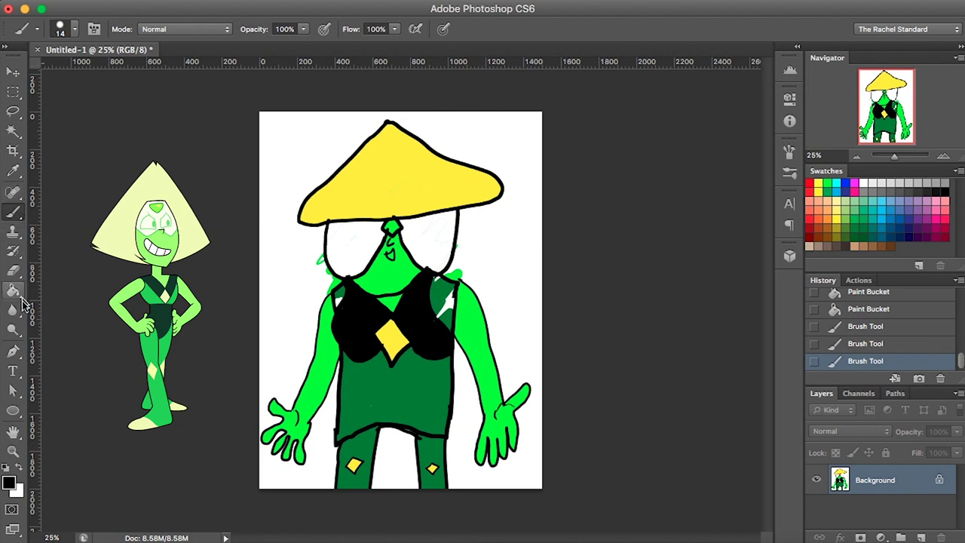
- Fill the right shoulder area with the suit's dark green
click(13, 171)
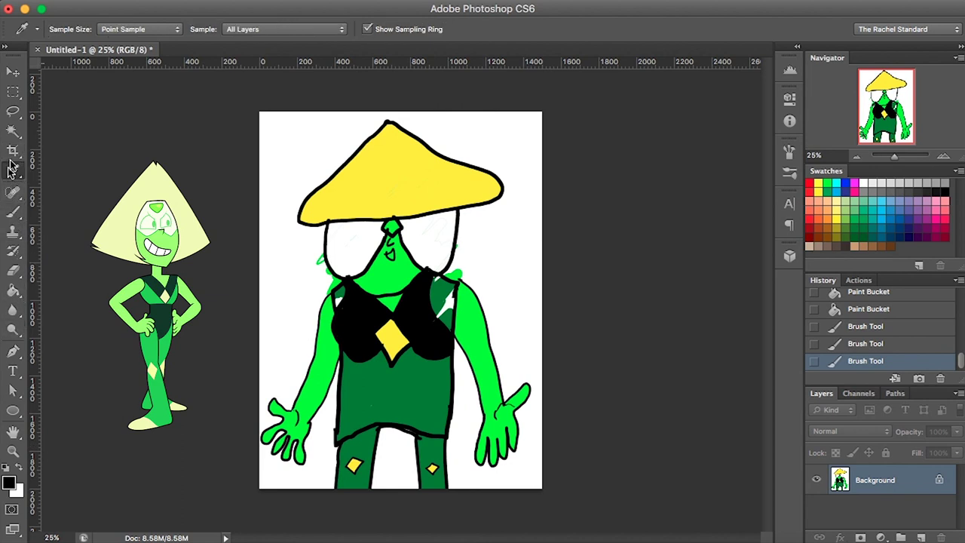
click(433, 385)
click(13, 293)
click(452, 305)
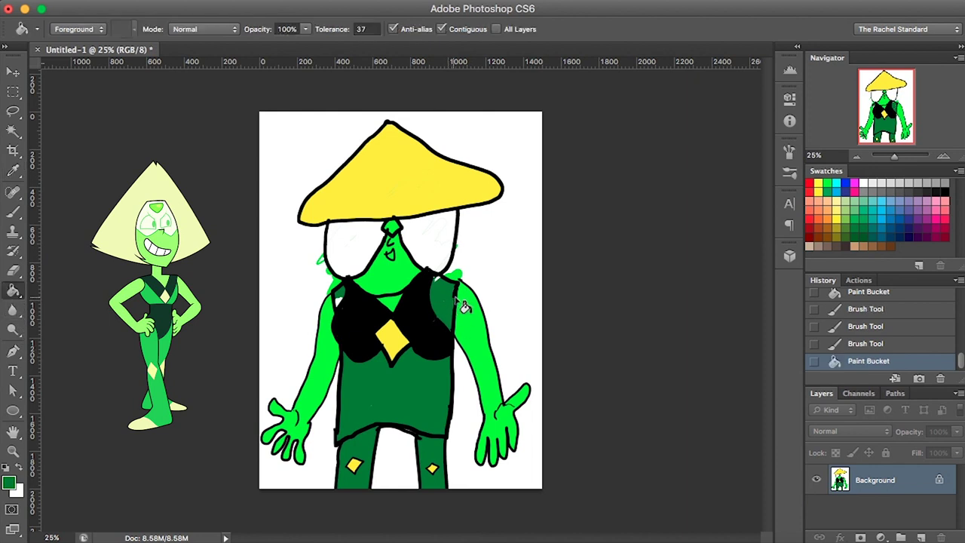